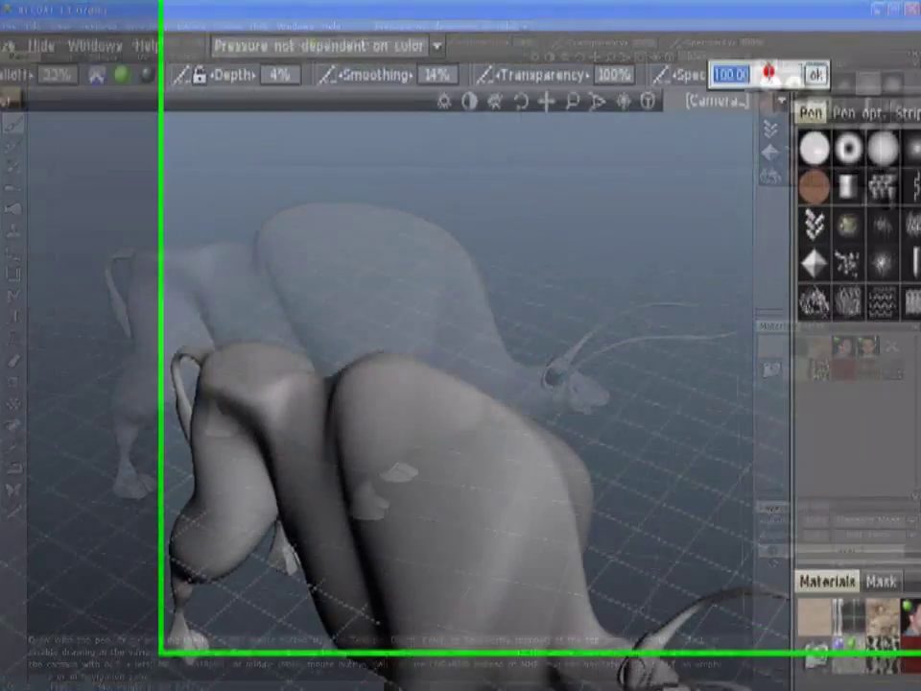
Set paint specularity to 0% and enable symmetry across the X axis.
{"action": "type", "text": "0"}
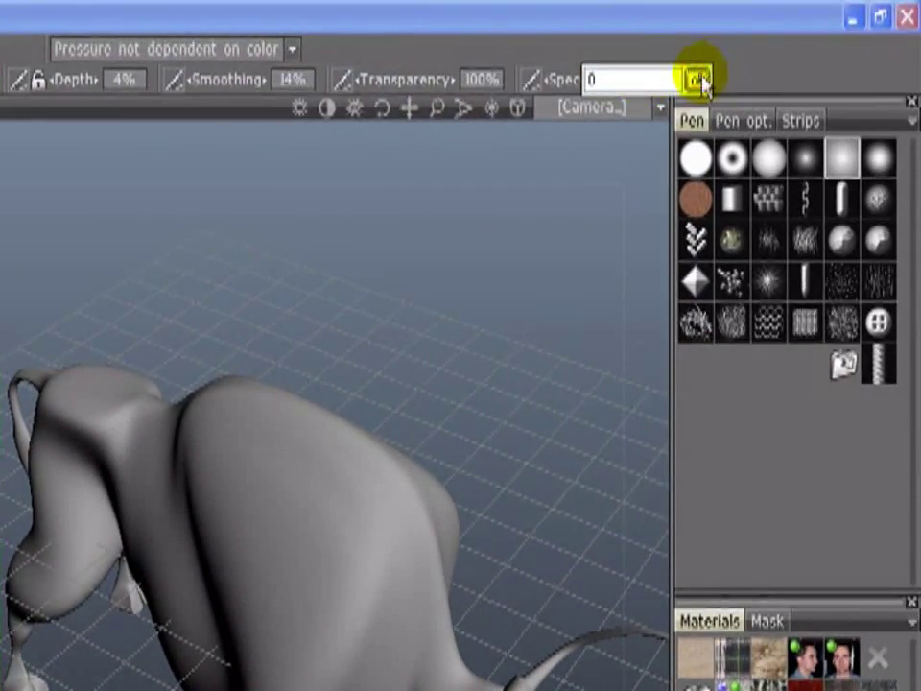
{"action": "key", "text": "Return"}
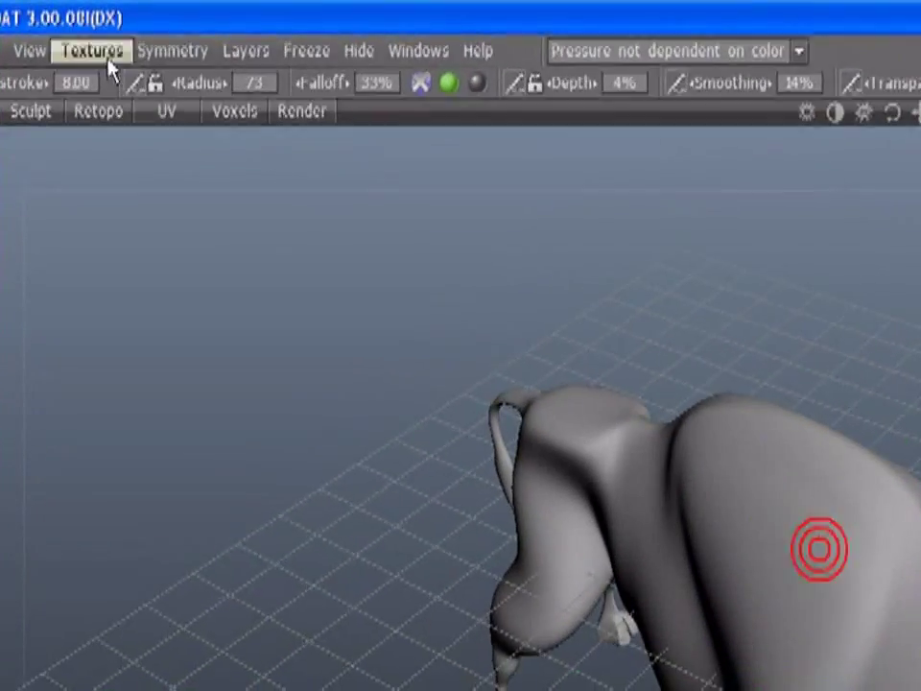
{"action": "left_click", "coordinate": [187, 35]}
{"action": "left_click", "coordinate": [191, 82]}
Paint orange over the bull's body, side and rear.
{"action": "left_click", "coordinate": [628, 338]}
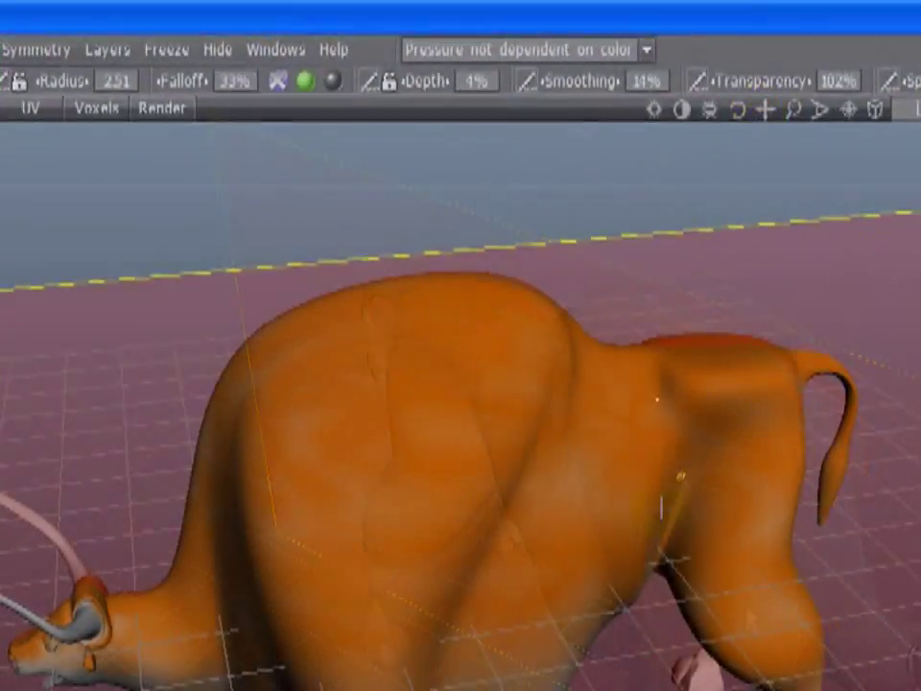
{"action": "key", "text": "space"}
{"action": "key", "text": "space"}
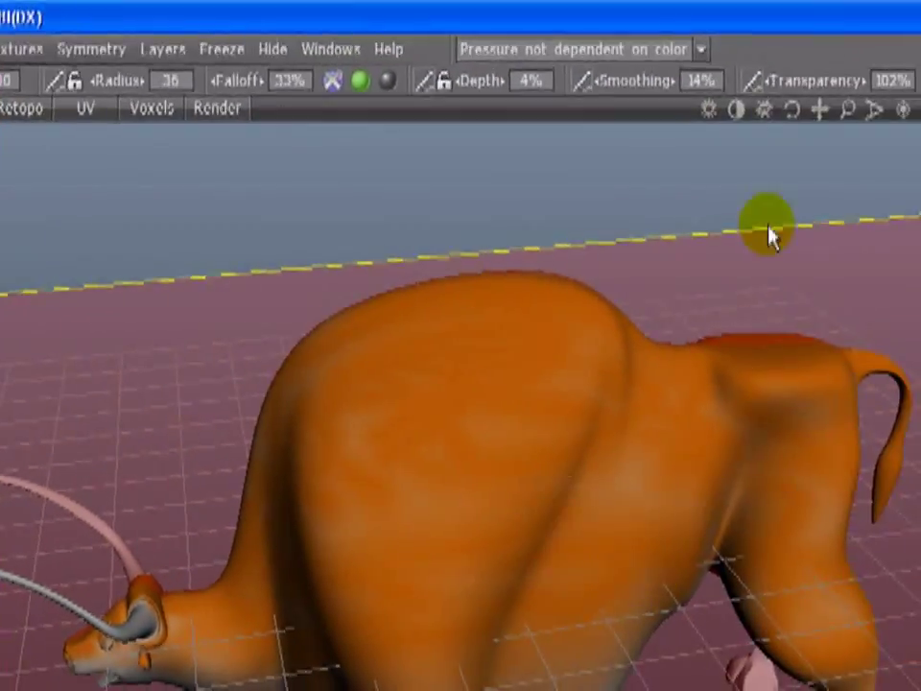
{"action": "right_click_drag", "start_coordinate": [729, 538], "coordinate": [512, 422]}
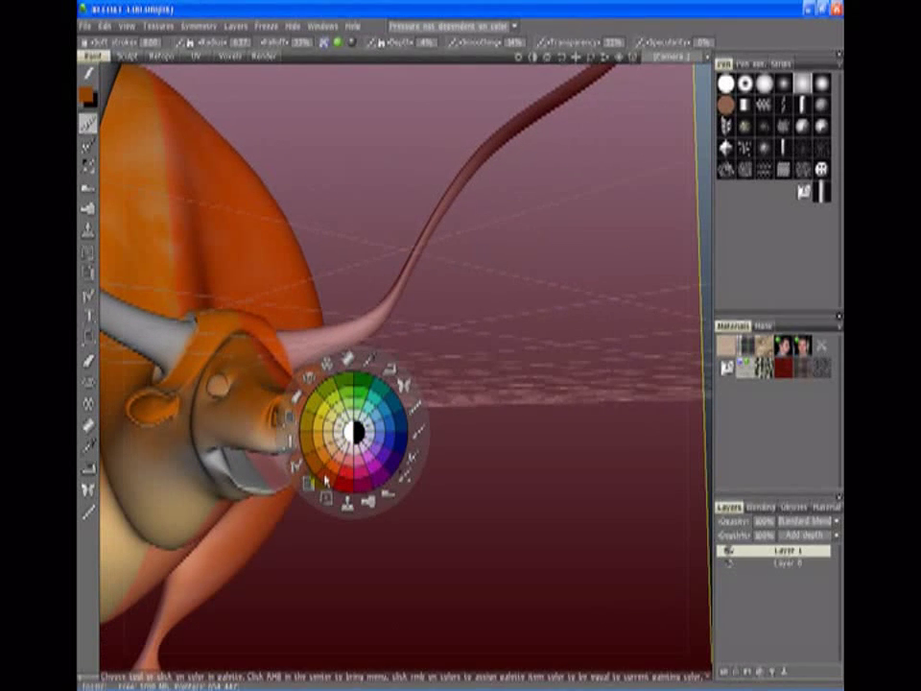
Choose a dark blue-purple colour and stroke it along the horn tip.
{"action": "left_click", "coordinate": [388, 469]}
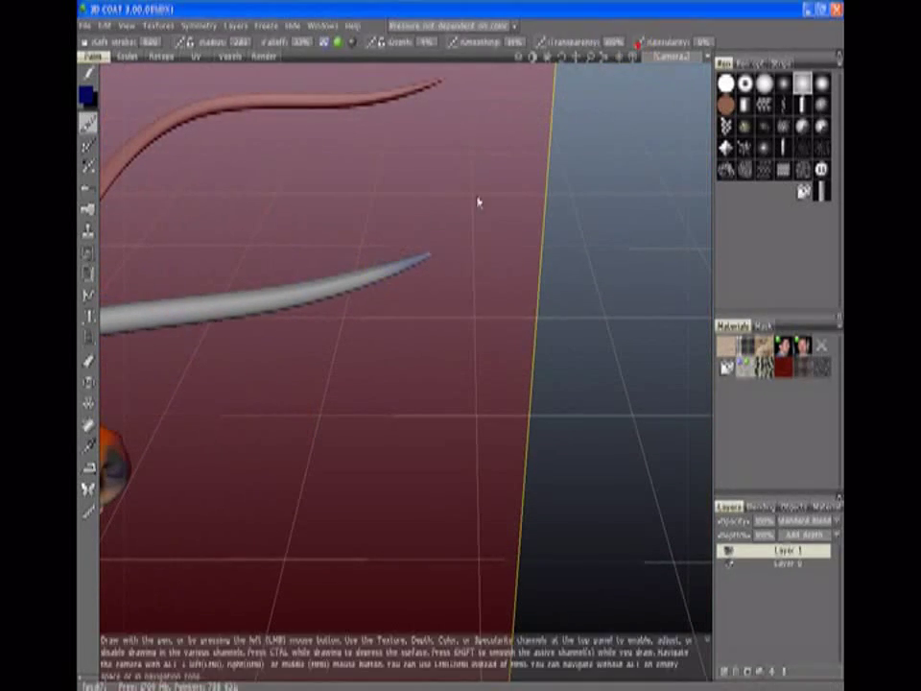
{"action": "mouse_move", "coordinate": [408, 261]}
{"action": "left_mouse_down"}
{"action": "mouse_move", "coordinate": [365, 272]}
{"action": "mouse_move", "coordinate": [379, 278]}
{"action": "left_mouse_up"}
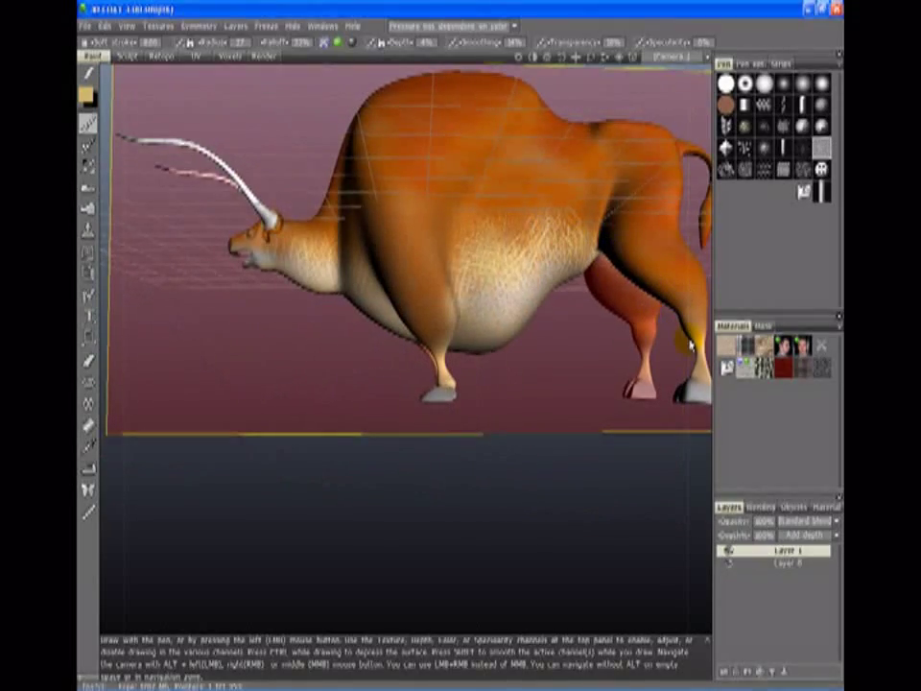
Review the bull's rear, front and underside, then raise paint transparency to 27%.
{"action": "left_click_drag", "start_coordinate": [691, 345], "coordinate": [584, 216], "text": "alt"}
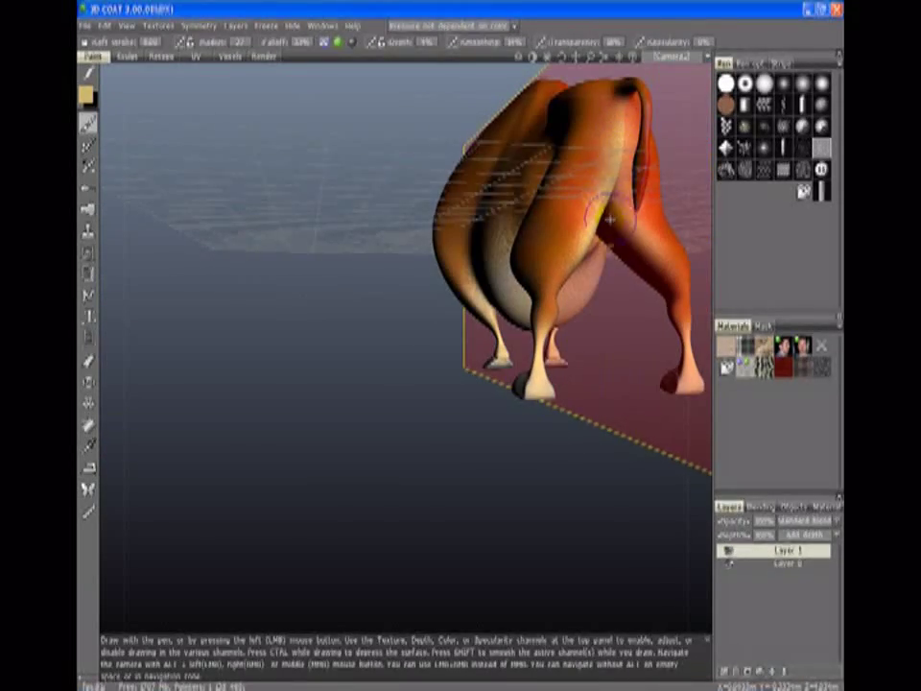
{"action": "left_click_drag", "start_coordinate": [607, 219], "coordinate": [580, 239], "text": "alt"}
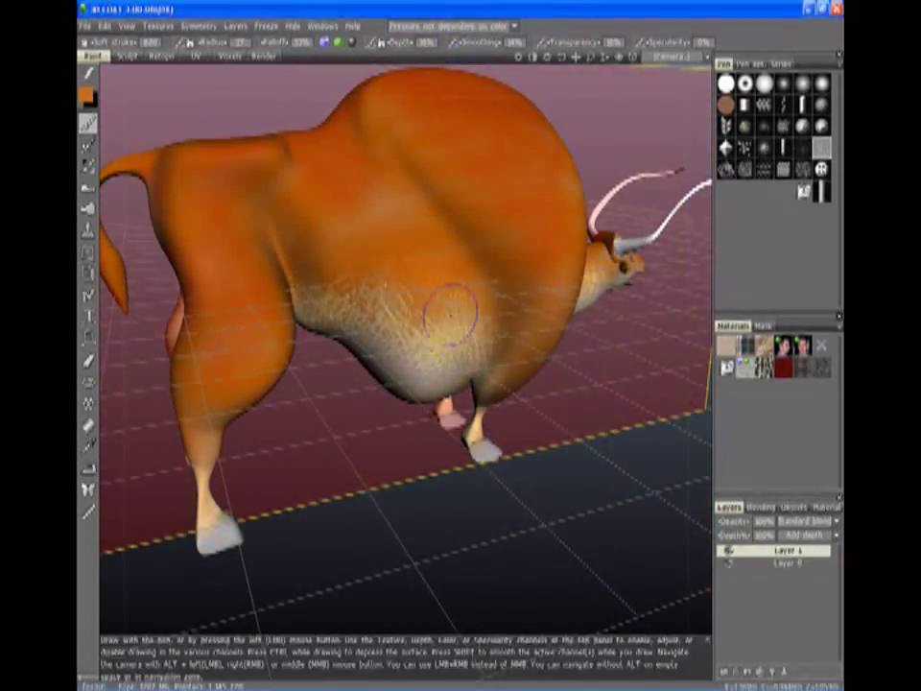
{"action": "scroll", "coordinate": [495, 226], "scroll_direction": "up", "scroll_amount": 5}
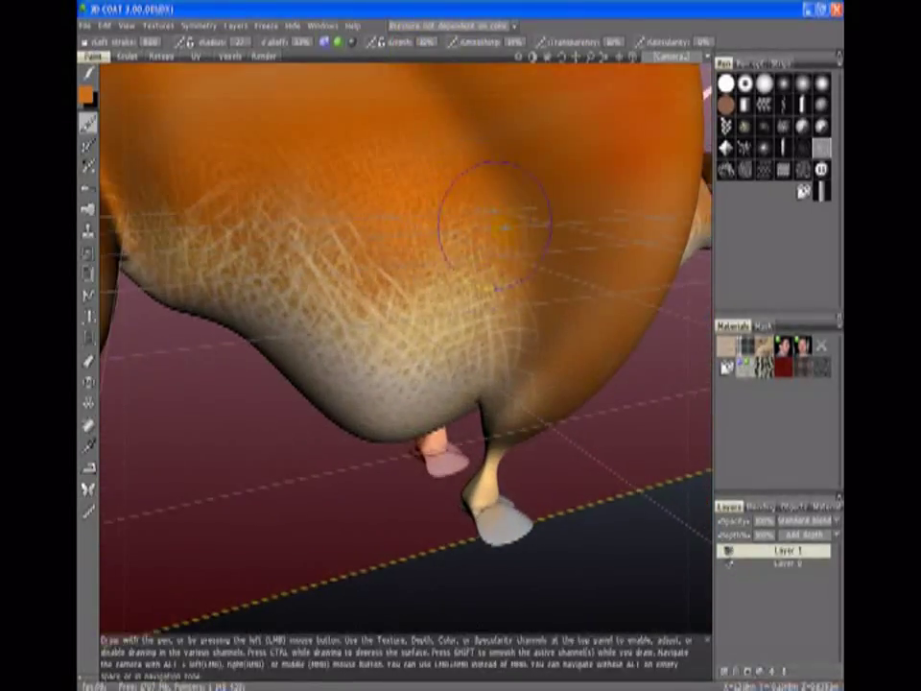
{"action": "left_click_drag", "start_coordinate": [421, 335], "coordinate": [420, 263], "text": "alt"}
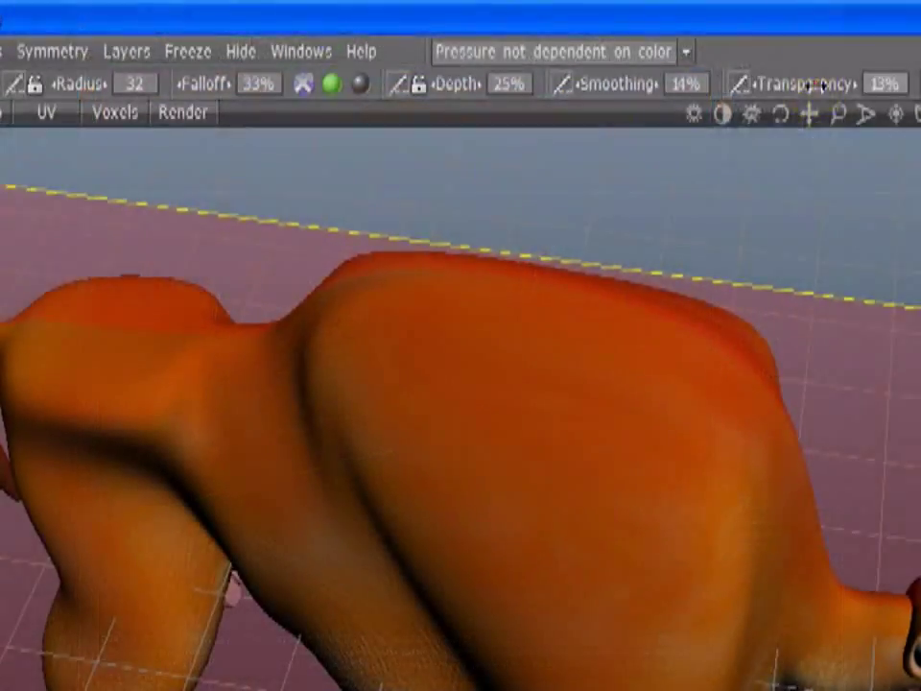
{"action": "left_click_drag", "start_coordinate": [806, 113], "coordinate": [592, 551]}
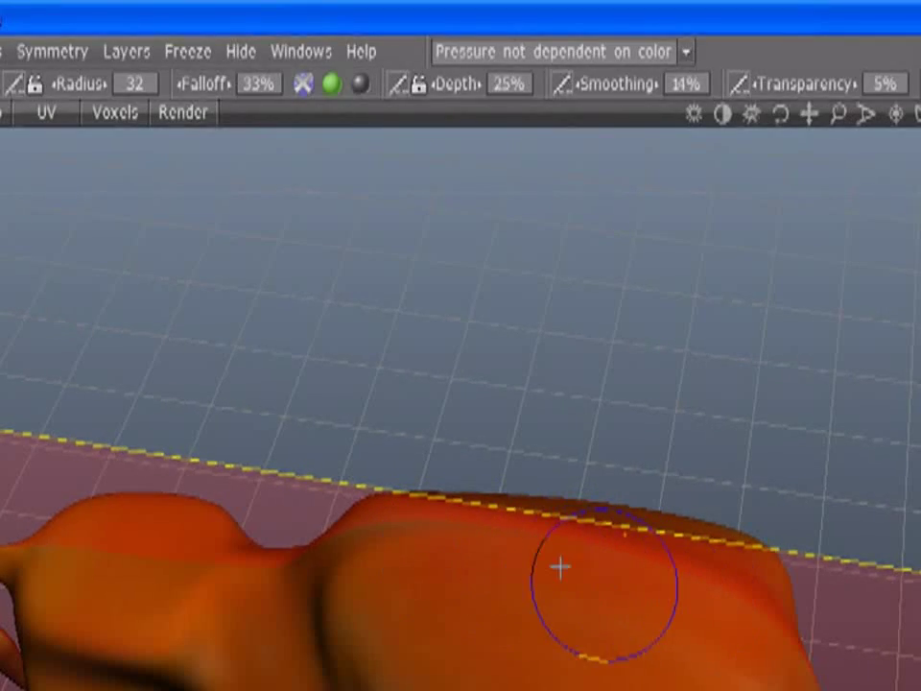
{"action": "left_click_drag", "start_coordinate": [804, 84], "coordinate": [691, 468]}
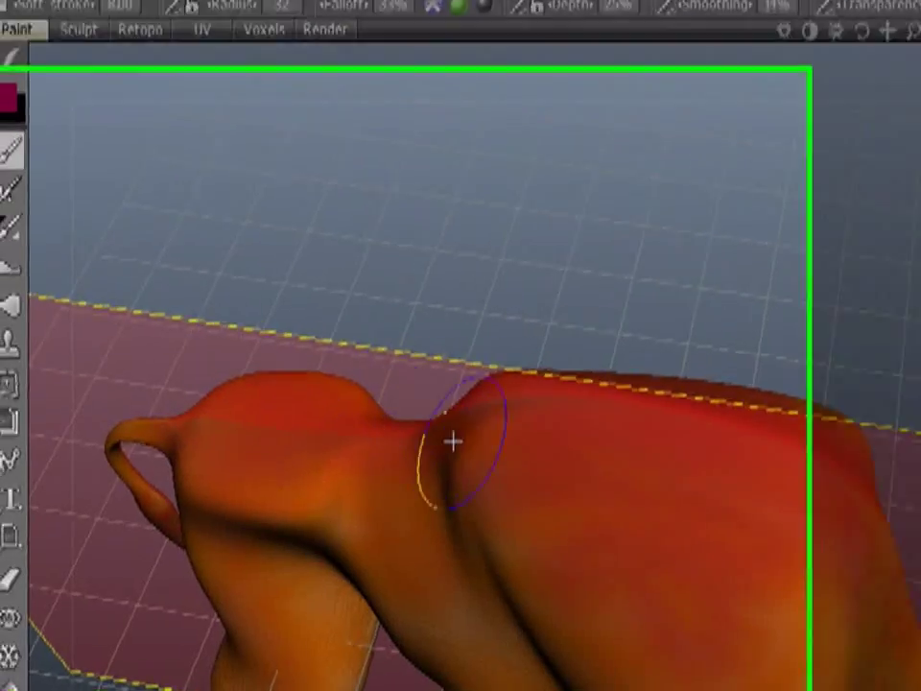
Enlarge the brush radius to 45 and work over the bull's back and rear.
{"action": "left_click_drag", "start_coordinate": [420, 446], "coordinate": [52, 576]}
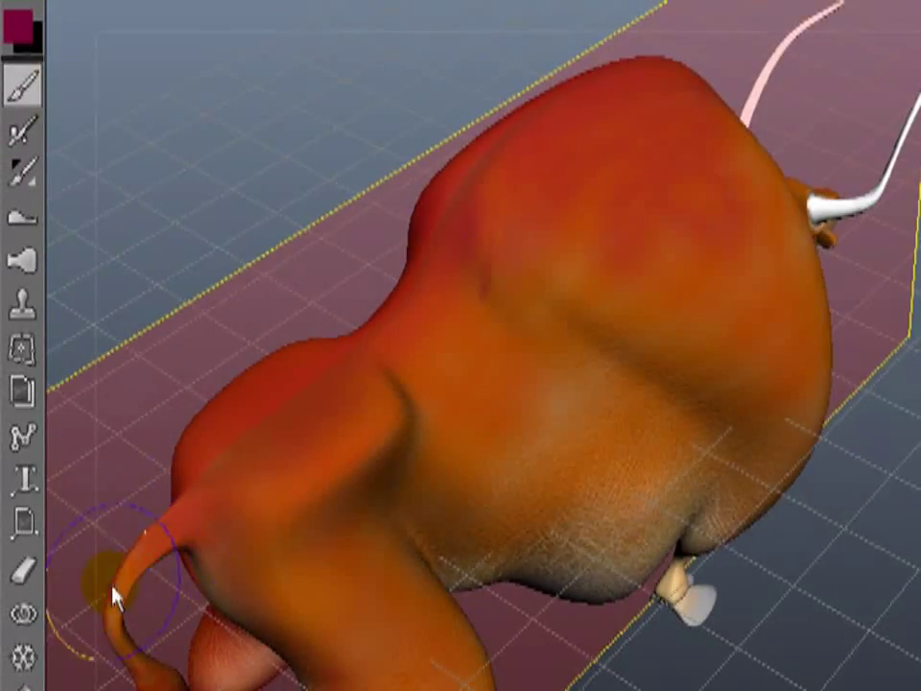
{"action": "left_click_drag", "start_coordinate": [117, 594], "coordinate": [761, 212]}
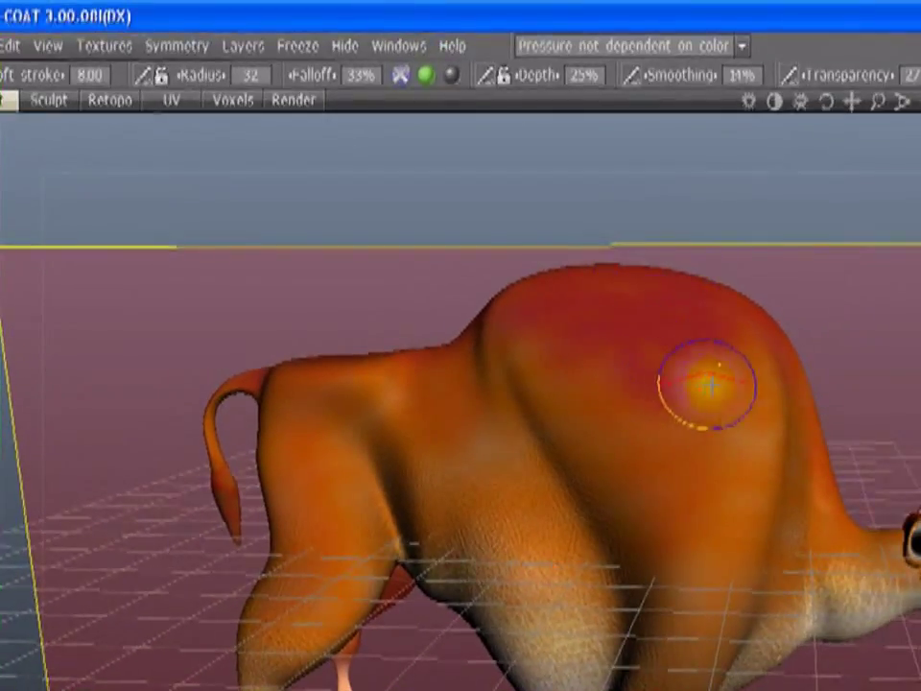
{"action": "right_click_drag", "start_coordinate": [753, 353], "coordinate": [695, 339]}
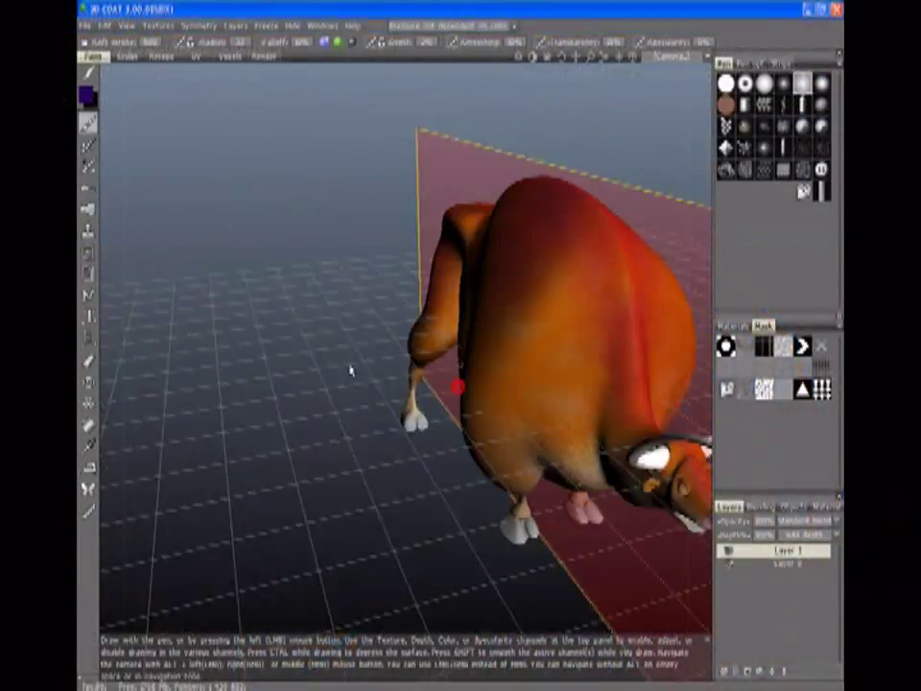
{"action": "left_click_drag", "start_coordinate": [349, 370], "coordinate": [423, 377]}
{"action": "left_click_drag", "start_coordinate": [535, 60], "coordinate": [574, 60]}
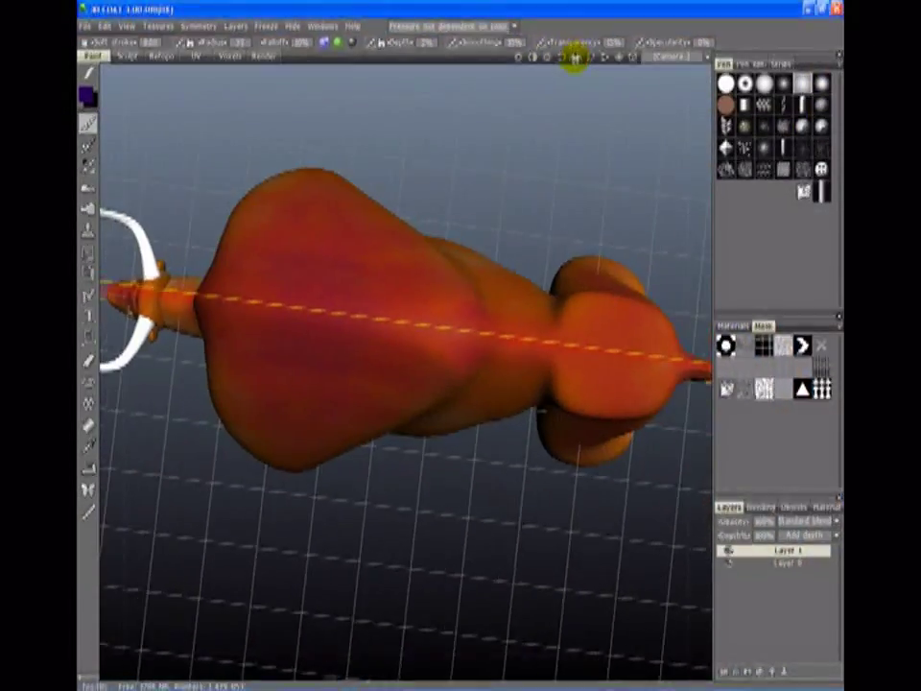
Pick the cracked-cell mask texture and paint it onto the bull's back.
{"action": "left_click", "coordinate": [322, 40]}
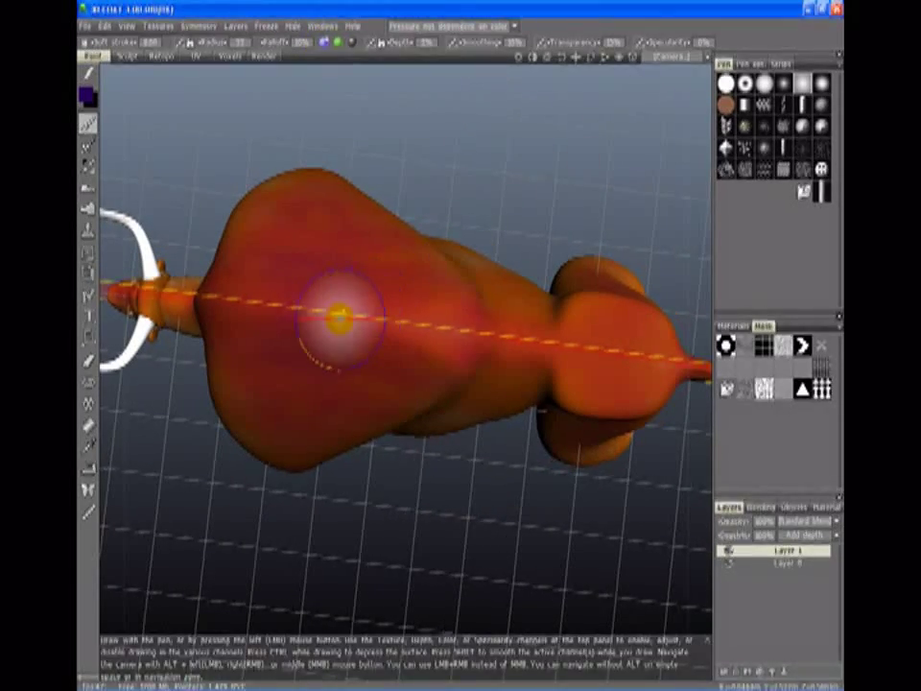
{"action": "left_click", "coordinate": [744, 365]}
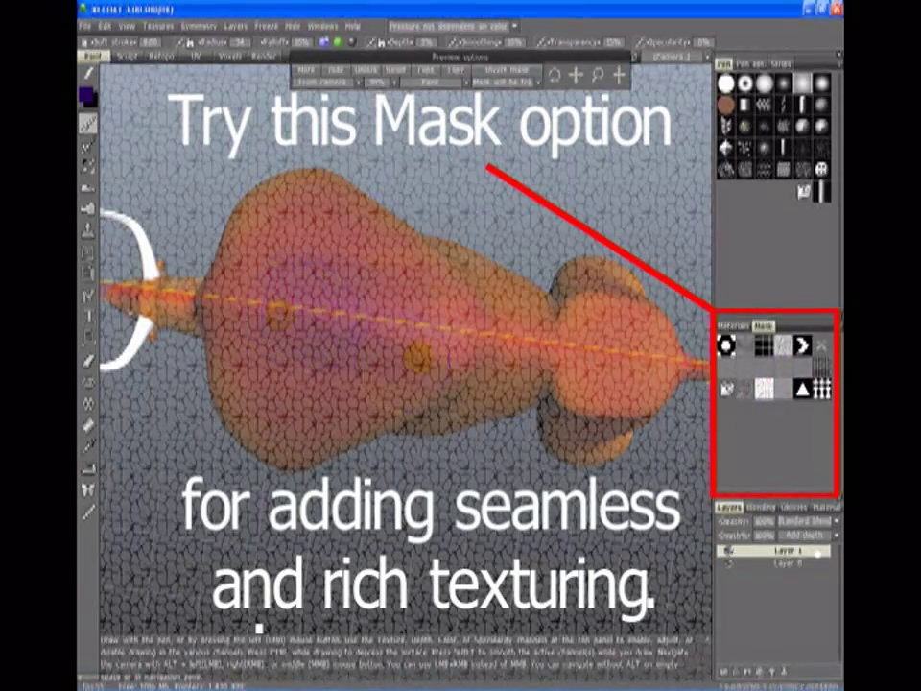
{"action": "left_click", "coordinate": [549, 353]}
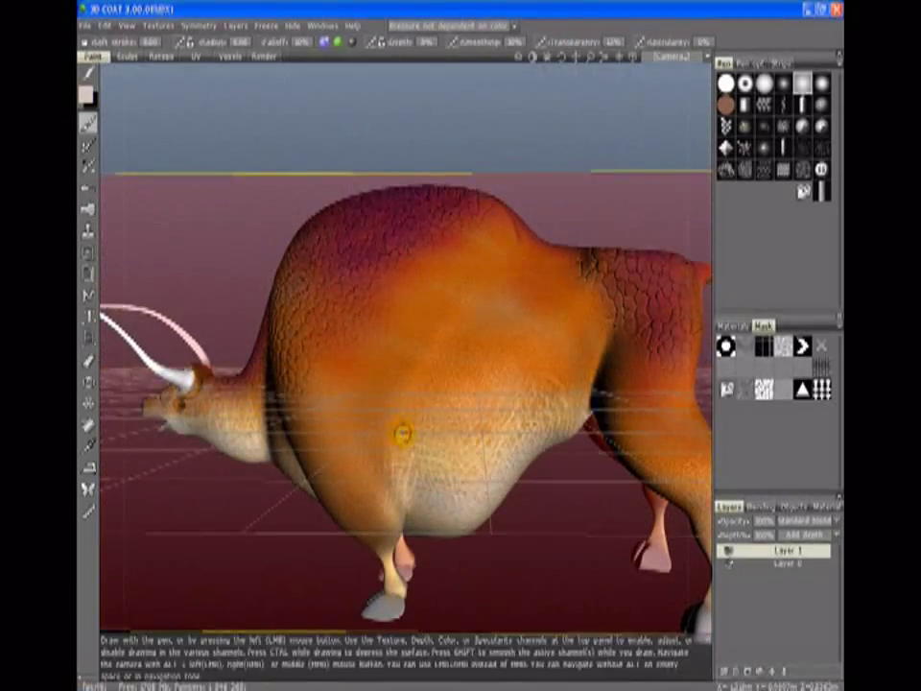
Paint light rib-like stripes across the bull's belly.
{"action": "mouse_move", "coordinate": [427, 359]}
{"action": "left_mouse_down"}
{"action": "mouse_move", "coordinate": [425, 445]}
{"action": "mouse_move", "coordinate": [405, 473]}
{"action": "mouse_move", "coordinate": [439, 428]}
{"action": "left_mouse_up"}
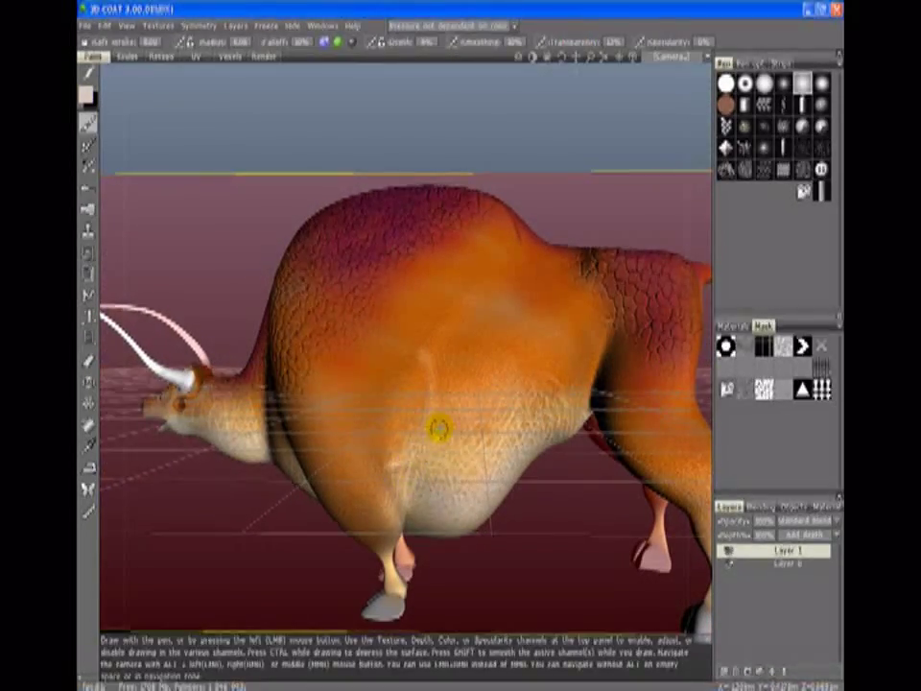
{"action": "mouse_move", "coordinate": [450, 328]}
{"action": "left_mouse_down"}
{"action": "mouse_move", "coordinate": [469, 304]}
{"action": "mouse_move", "coordinate": [504, 340]}
{"action": "mouse_move", "coordinate": [502, 310]}
{"action": "left_mouse_up"}
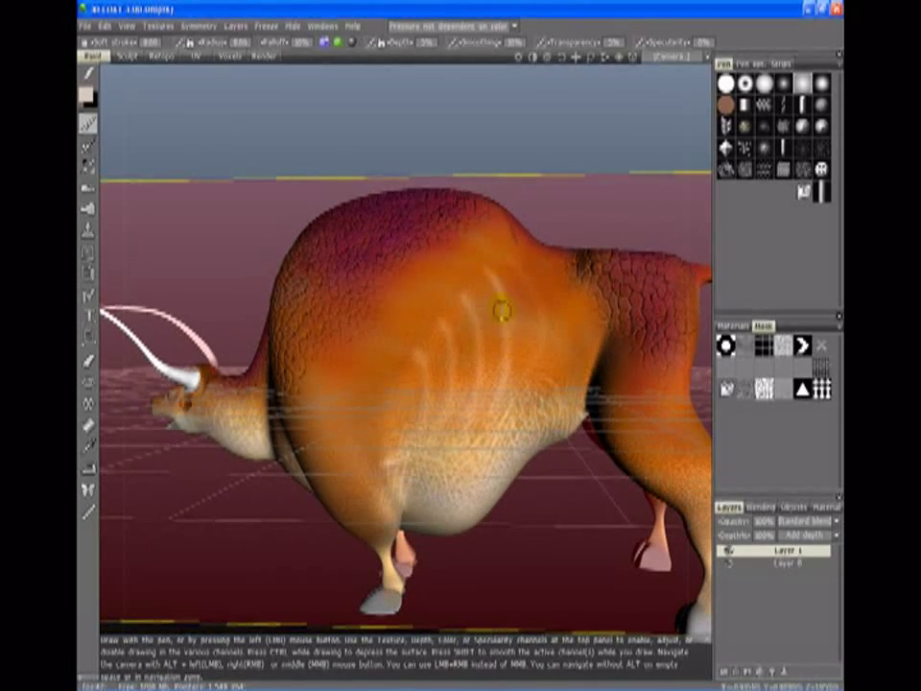
{"action": "scroll", "coordinate": [531, 364], "scroll_direction": "up", "scroll_amount": 5}
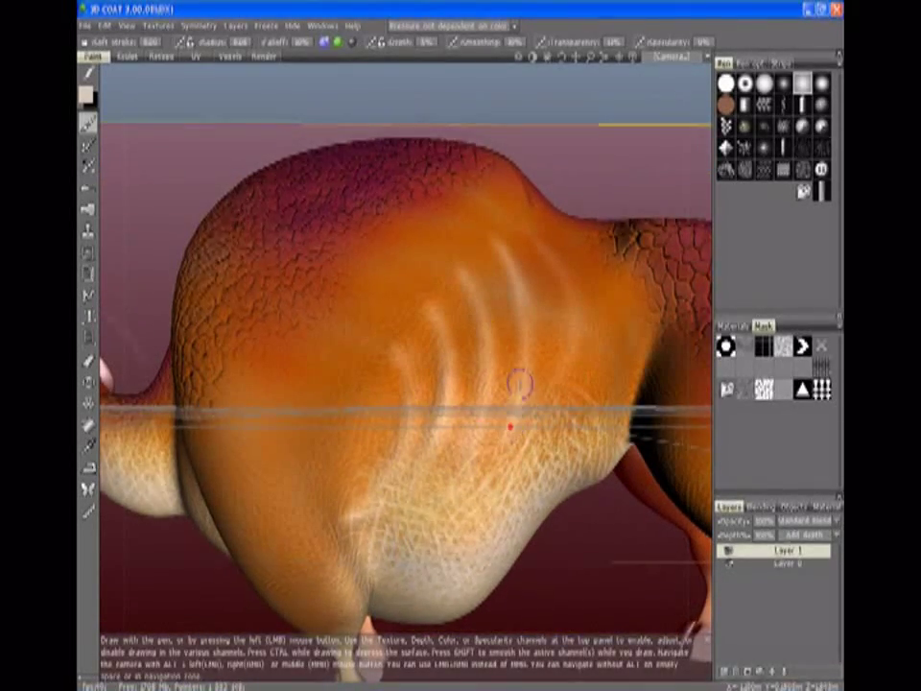
{"action": "mouse_move", "coordinate": [518, 383]}
{"action": "left_mouse_down", "text": "alt"}
{"action": "mouse_move", "coordinate": [385, 477]}
{"action": "mouse_move", "coordinate": [527, 313]}
{"action": "left_mouse_up", "text": "alt"}
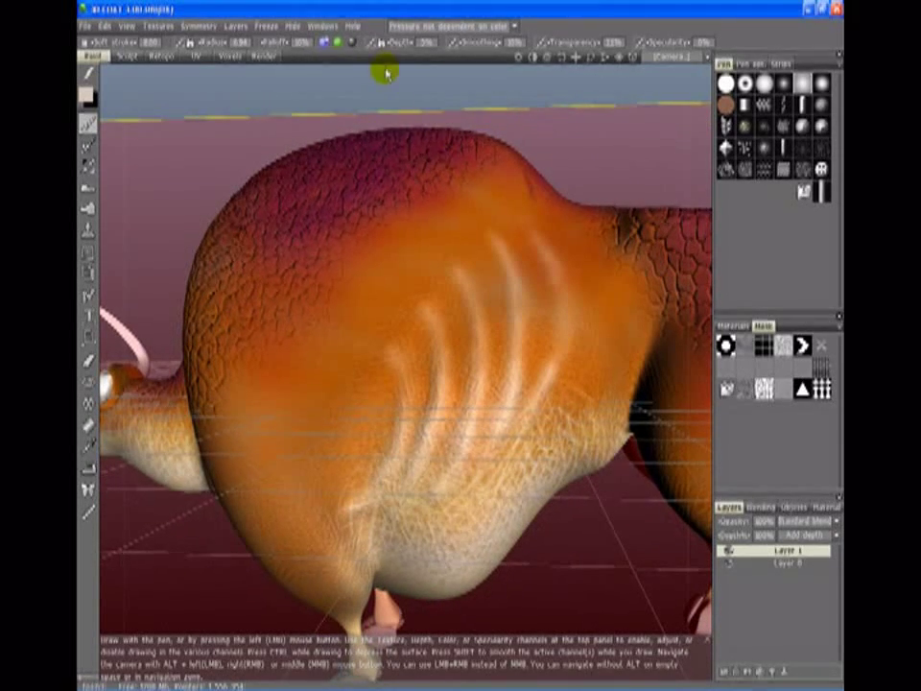
Pick orange from the colour wheel as the current paint colour.
{"action": "left_click", "coordinate": [329, 42]}
{"action": "key", "text": "space"}
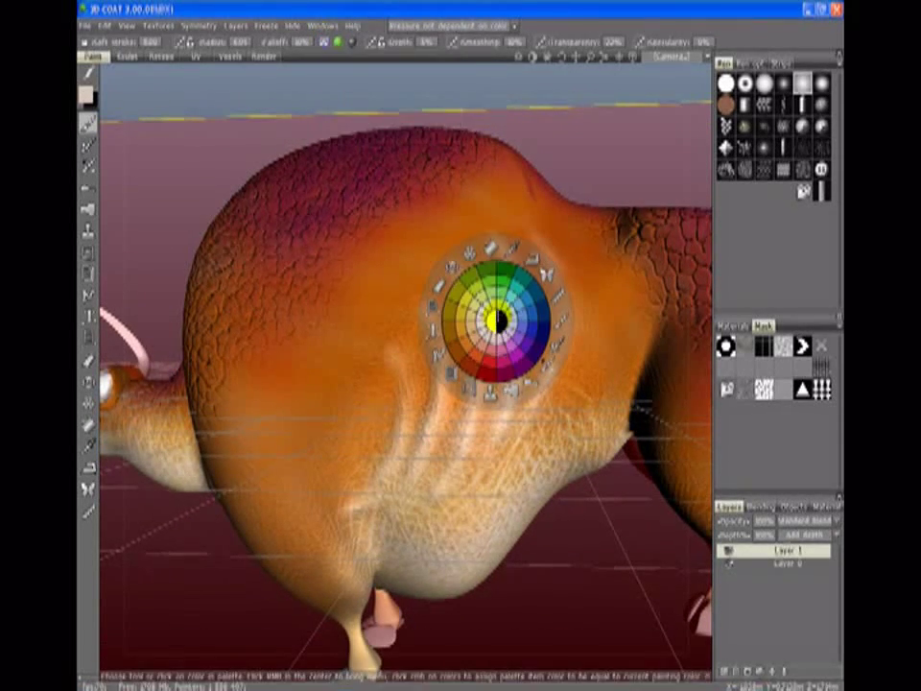
{"action": "left_click", "coordinate": [449, 348]}
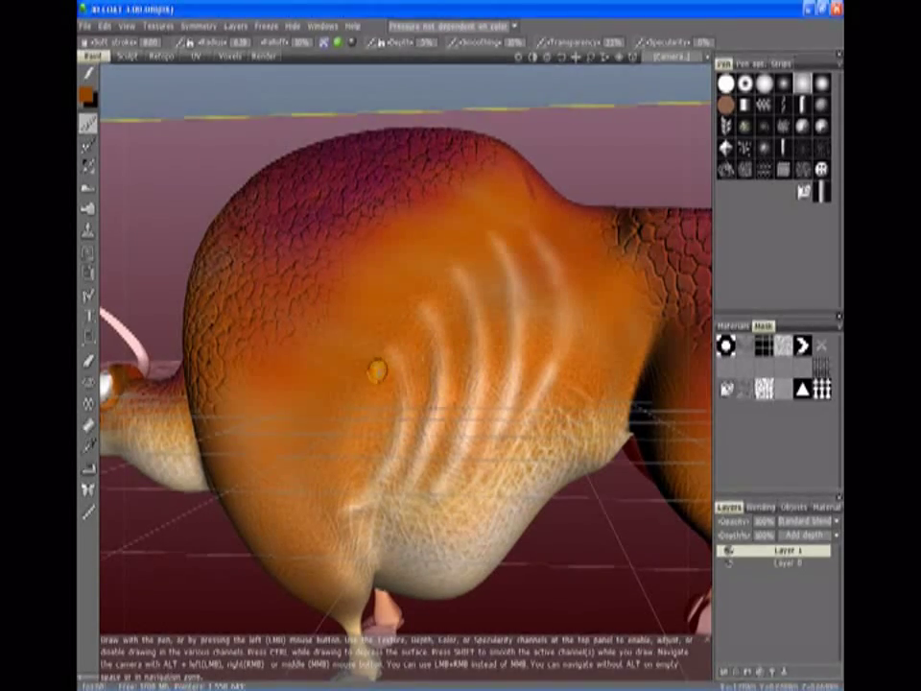
{"action": "scroll", "coordinate": [379, 372], "scroll_direction": "up", "scroll_amount": 5}
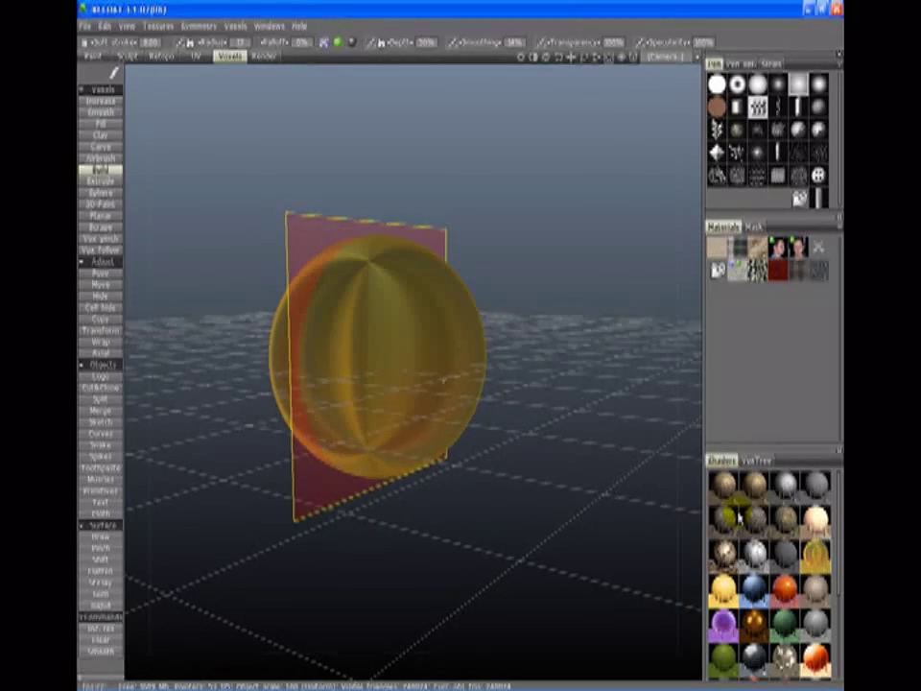
Add a small voxel bump and carve a groove into the sphere.
{"action": "left_click_drag", "start_coordinate": [576, 523], "coordinate": [511, 518]}
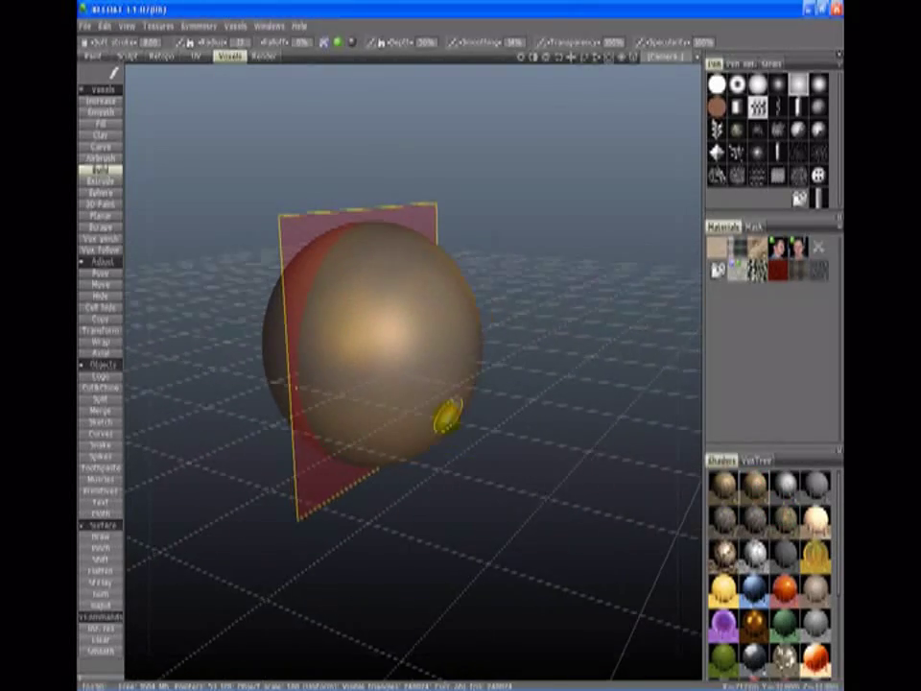
{"action": "left_click_drag", "start_coordinate": [447, 414], "coordinate": [499, 313]}
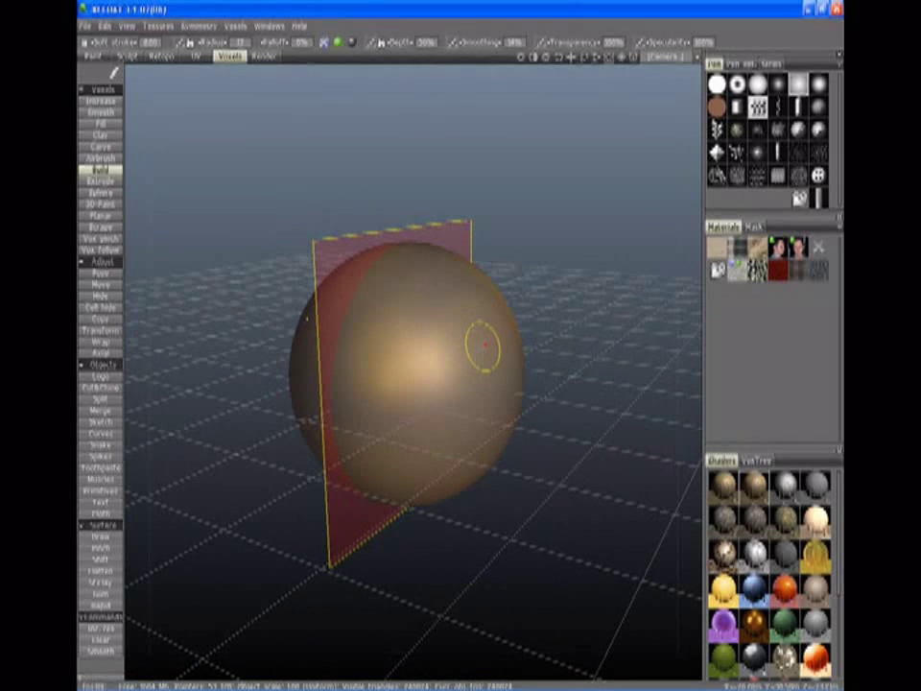
{"action": "left_click", "coordinate": [483, 345]}
{"action": "mouse_move", "coordinate": [420, 370]}
{"action": "left_mouse_down"}
{"action": "mouse_move", "coordinate": [431, 327]}
{"action": "mouse_move", "coordinate": [415, 291]}
{"action": "left_mouse_up"}
Pull a row of four spikes up along the dragon's jaw ridge.
{"action": "mouse_move", "coordinate": [409, 387]}
{"action": "left_mouse_down", "text": "alt"}
{"action": "mouse_move", "coordinate": [387, 339]}
{"action": "mouse_move", "coordinate": [400, 370]}
{"action": "left_mouse_up", "text": "alt"}
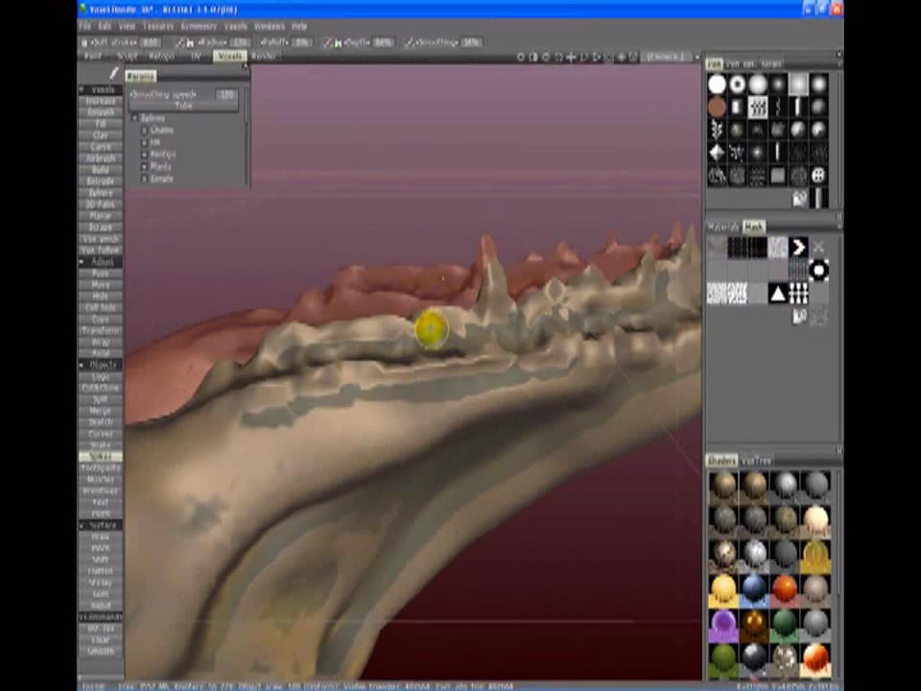
{"action": "left_click_drag", "start_coordinate": [428, 267], "coordinate": [428, 251]}
{"action": "left_click_drag", "start_coordinate": [365, 329], "coordinate": [347, 270]}
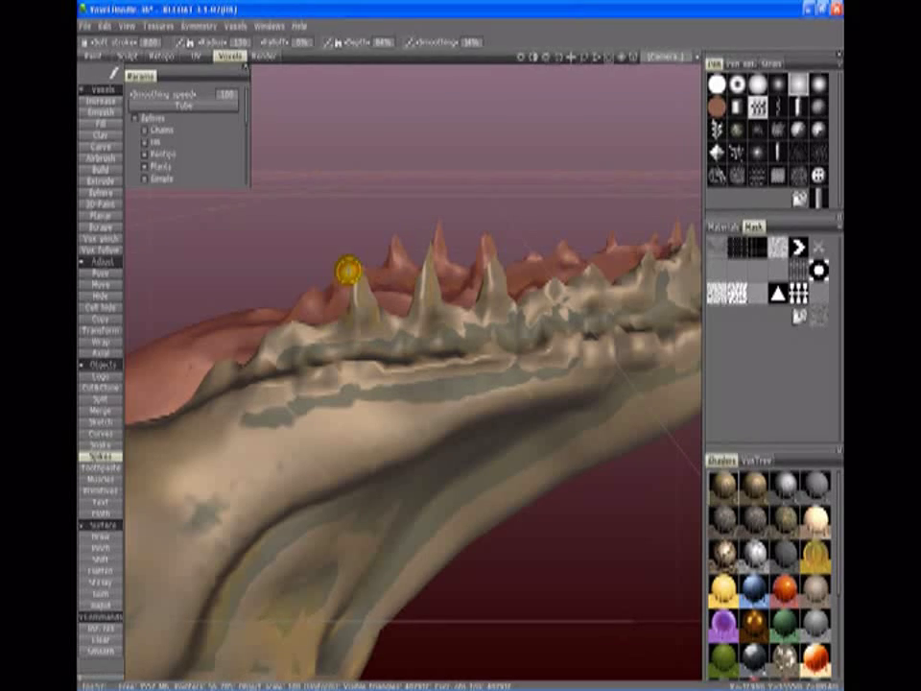
{"action": "left_click_drag", "start_coordinate": [293, 328], "coordinate": [288, 293]}
{"action": "left_click_drag", "start_coordinate": [228, 372], "coordinate": [230, 326]}
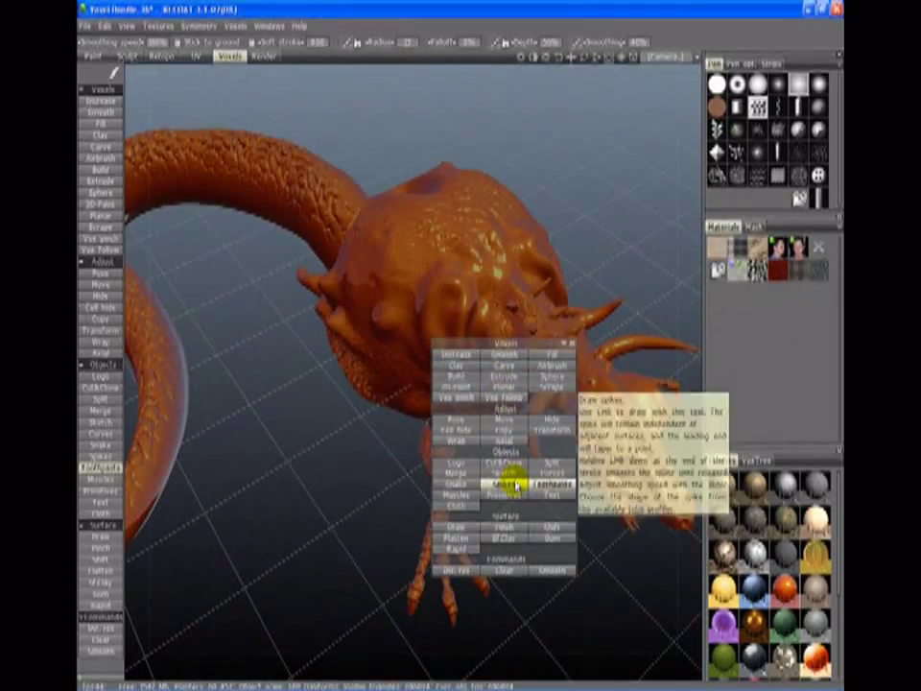
Draw a long curved tube tail running down from the dragon's body.
{"action": "left_click", "coordinate": [516, 486]}
{"action": "left_click_drag", "start_coordinate": [514, 515], "coordinate": [422, 387]}
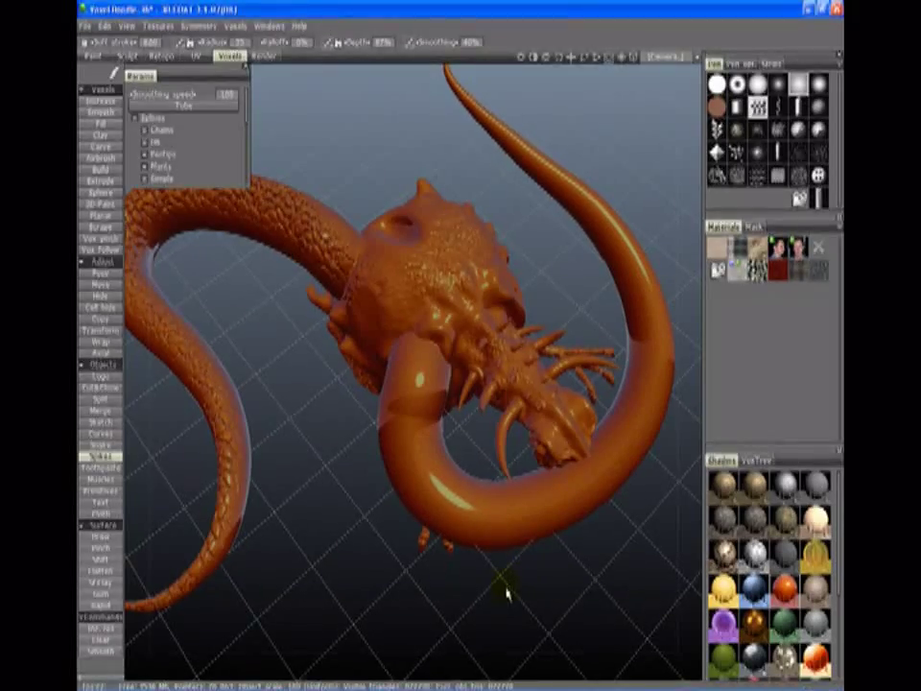
{"action": "mouse_move", "coordinate": [560, 606]}
{"action": "left_mouse_down"}
{"action": "mouse_move", "coordinate": [570, 632]}
{"action": "mouse_move", "coordinate": [308, 470]}
{"action": "mouse_move", "coordinate": [363, 513]}
{"action": "mouse_move", "coordinate": [574, 567]}
{"action": "mouse_move", "coordinate": [486, 497]}
{"action": "left_mouse_up"}
{"action": "left_click_drag", "start_coordinate": [407, 371], "coordinate": [576, 610]}
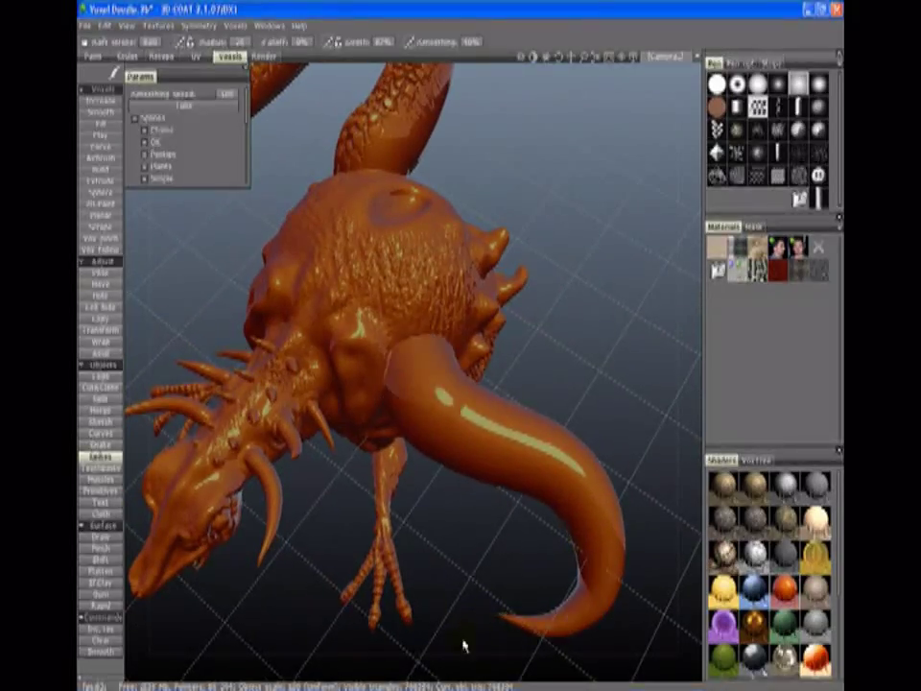
{"action": "mouse_move", "coordinate": [463, 646]}
{"action": "left_mouse_down"}
{"action": "mouse_move", "coordinate": [333, 500]}
{"action": "mouse_move", "coordinate": [551, 538]}
{"action": "mouse_move", "coordinate": [582, 495]}
{"action": "mouse_move", "coordinate": [403, 564]}
{"action": "mouse_move", "coordinate": [359, 592]}
{"action": "mouse_move", "coordinate": [545, 565]}
{"action": "mouse_move", "coordinate": [614, 485]}
{"action": "left_mouse_up"}
Apply the cracked pattern as a mask and switch to the Build voxel tool.
{"action": "left_click", "coordinate": [754, 228]}
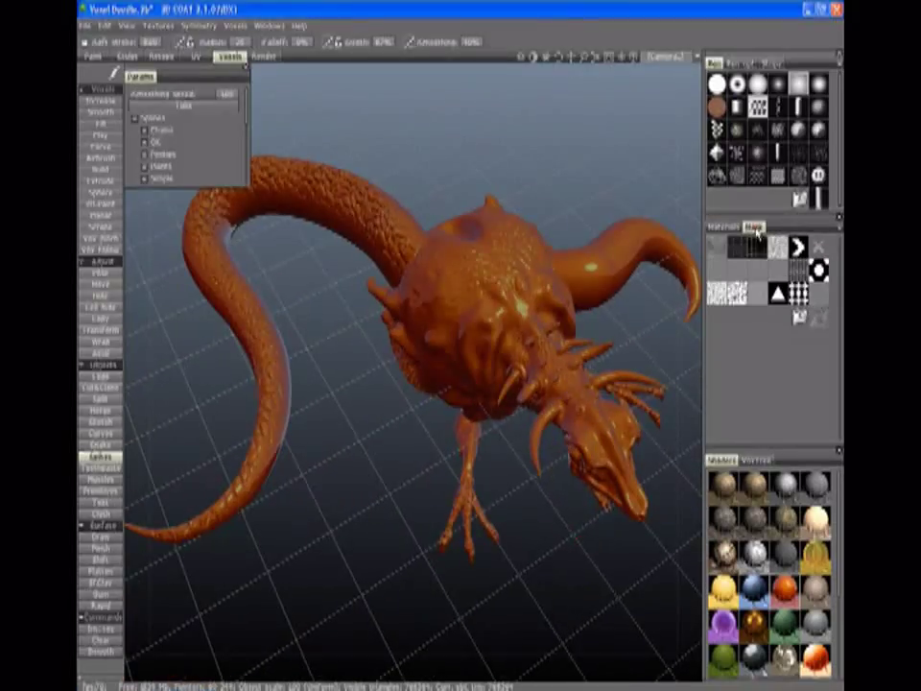
{"action": "left_click", "coordinate": [726, 291]}
{"action": "scroll", "coordinate": [592, 349], "scroll_direction": "up", "scroll_amount": 3}
{"action": "key", "text": "space"}
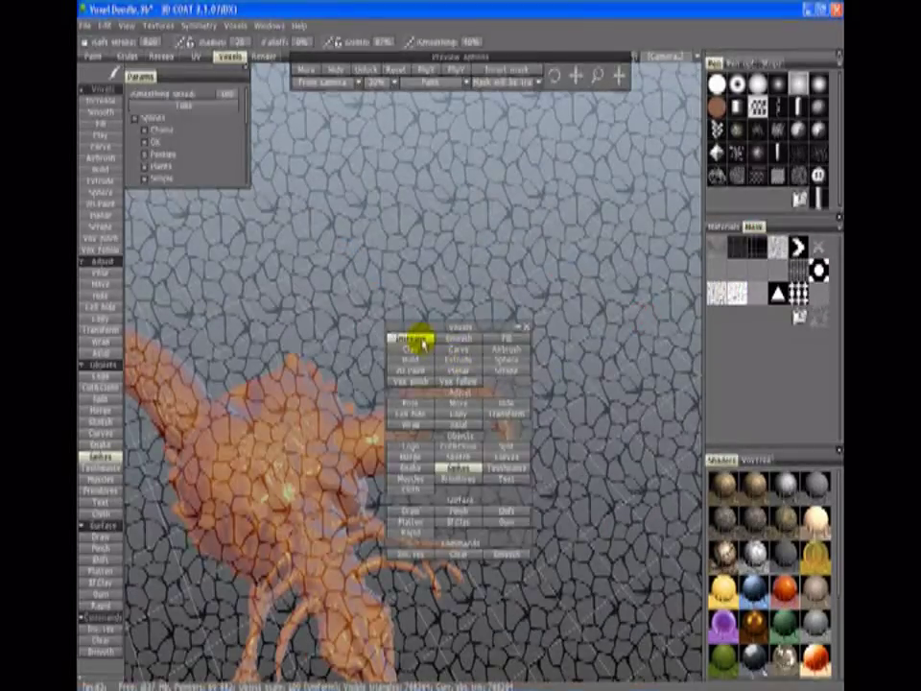
{"action": "left_click", "coordinate": [411, 360]}
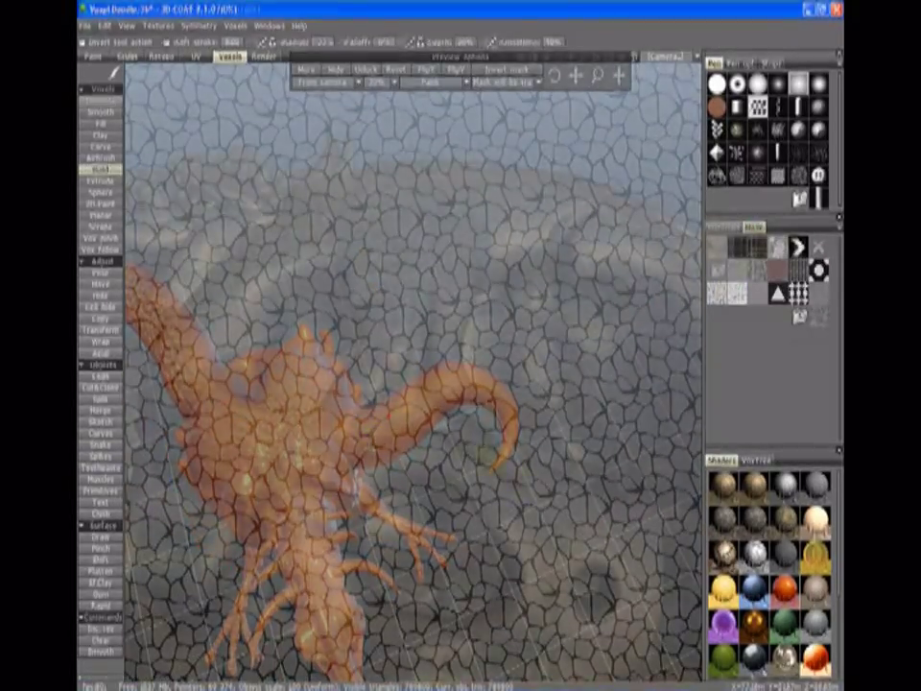